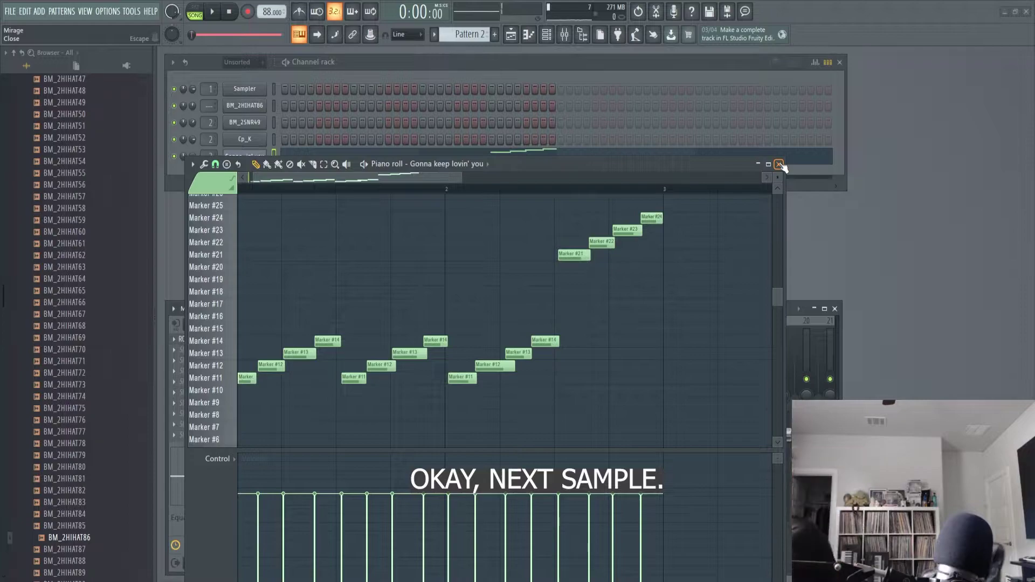
# Step: Load the A lonely summer sample into a new Slicex channel and chop its opening section with slice markers
pyautogui.click(779, 164)
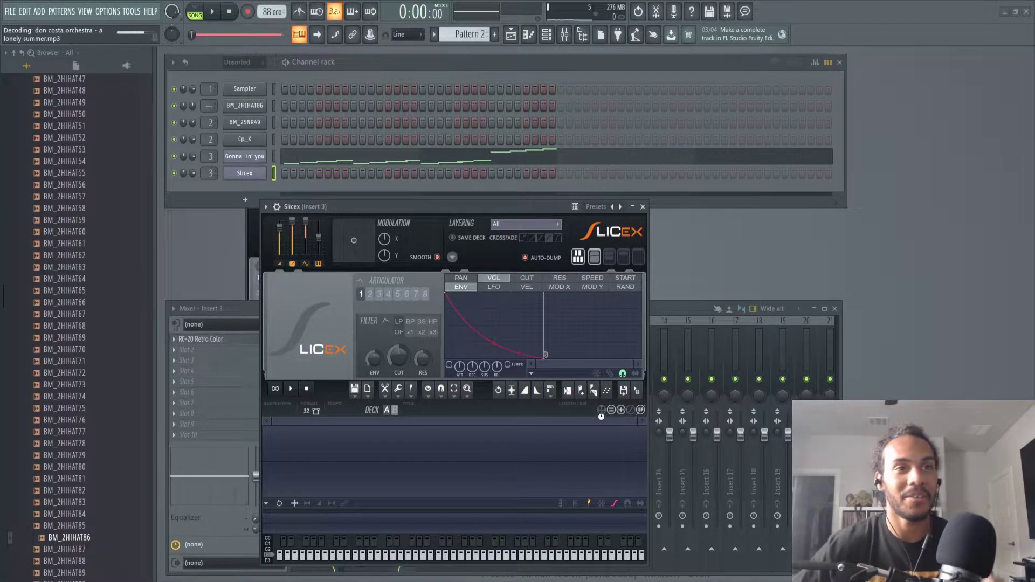
pyautogui.click(581, 392)
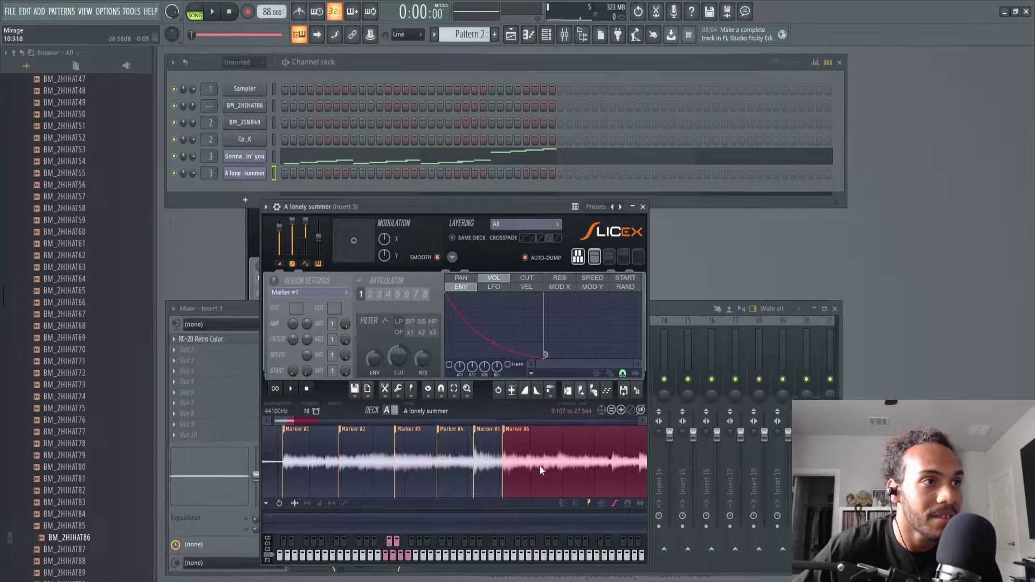
pyautogui.click(529, 465)
pyautogui.scroll(3, 529, 464)
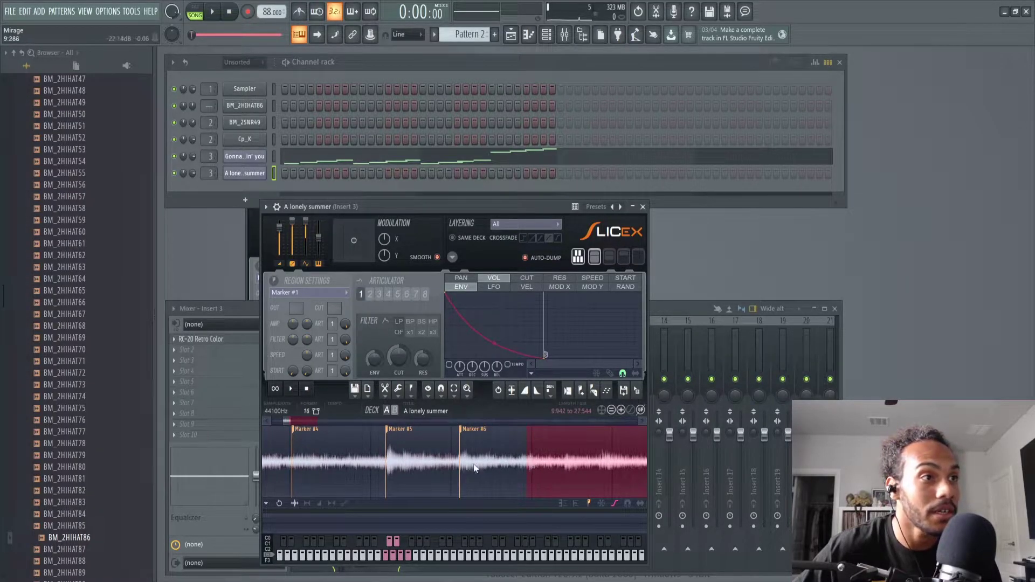
pyautogui.moveTo(490, 438); pyautogui.dragTo(493, 439)
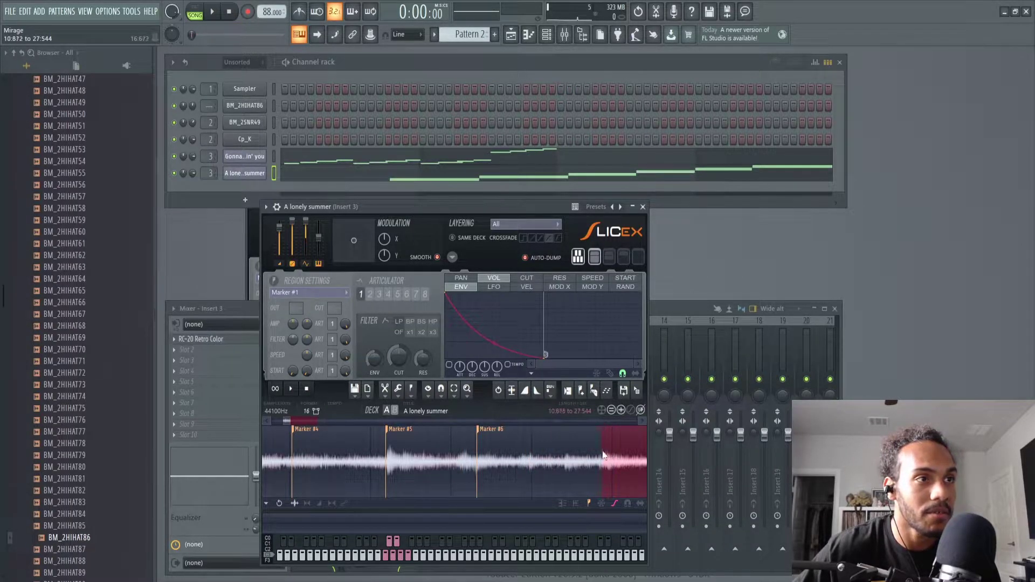
pyautogui.click(643, 421)
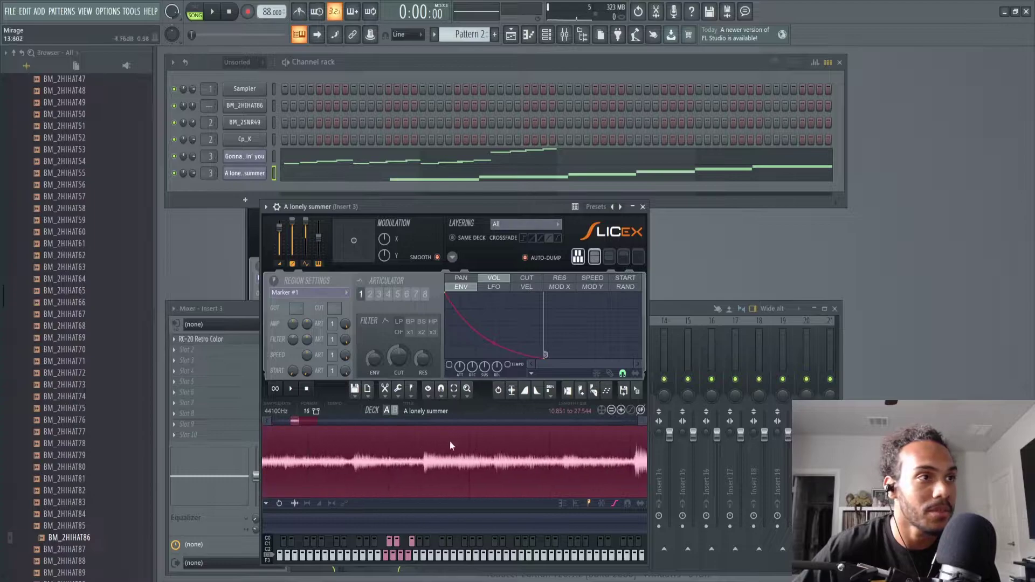
pyautogui.click(400, 459)
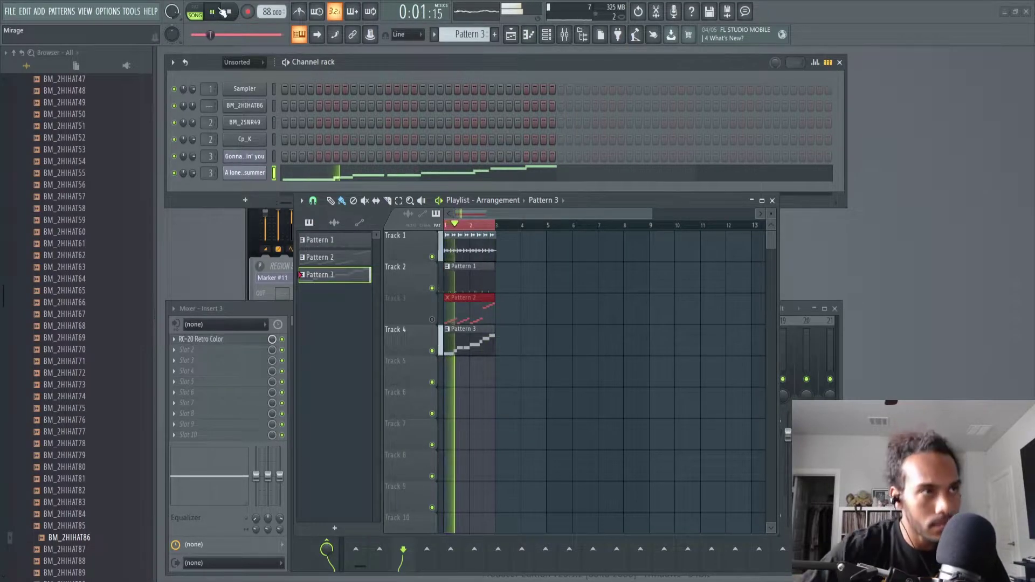
# Step: In Pattern 3's A lonely summer piano roll, set the slice notes to an even velocity
pyautogui.press('F7')
pyautogui.scroll(4, 415, 277)
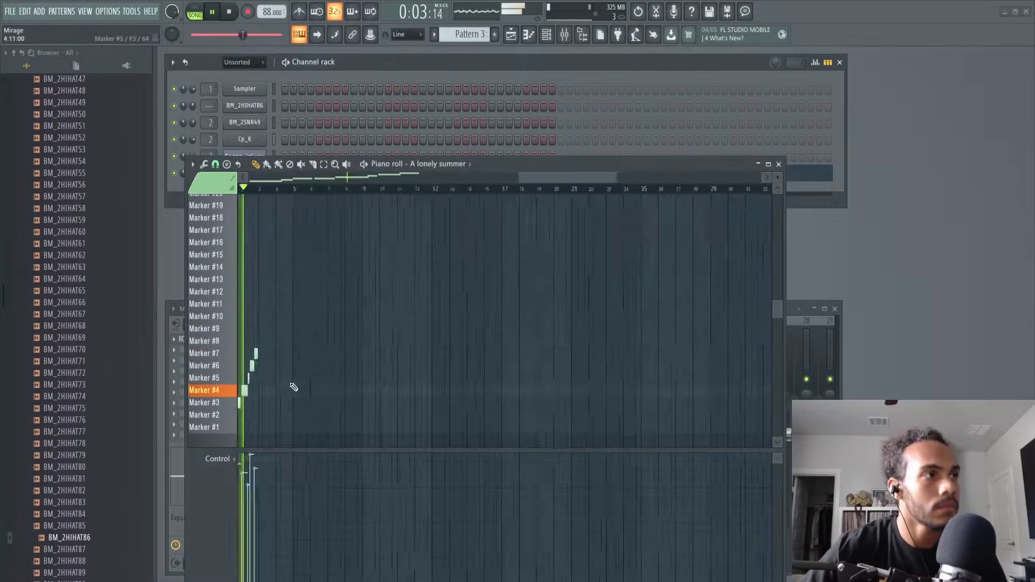
pyautogui.scroll(5, 254, 201)
pyautogui.scroll(-1, 396, 301)
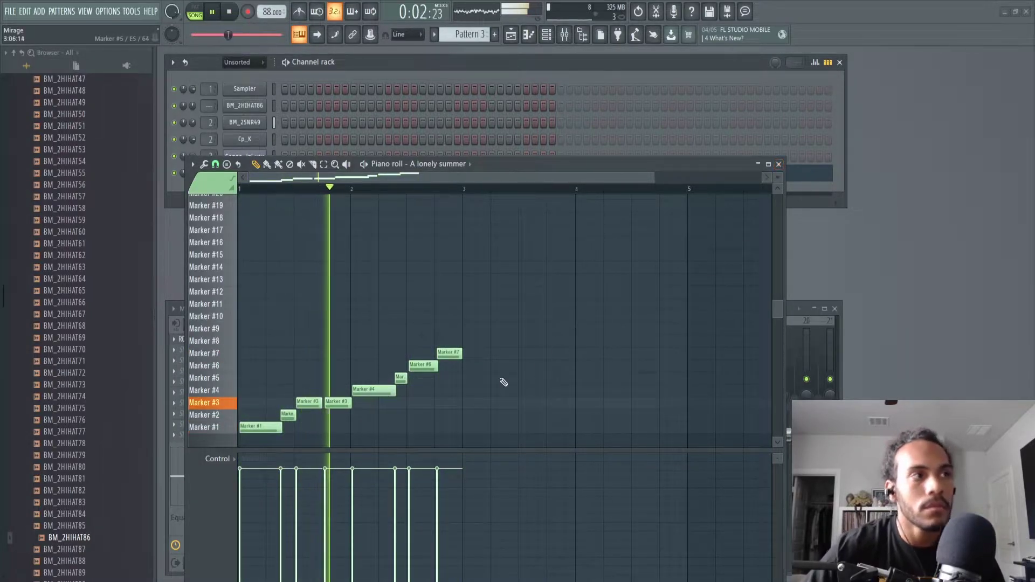
pyautogui.click(308, 401)
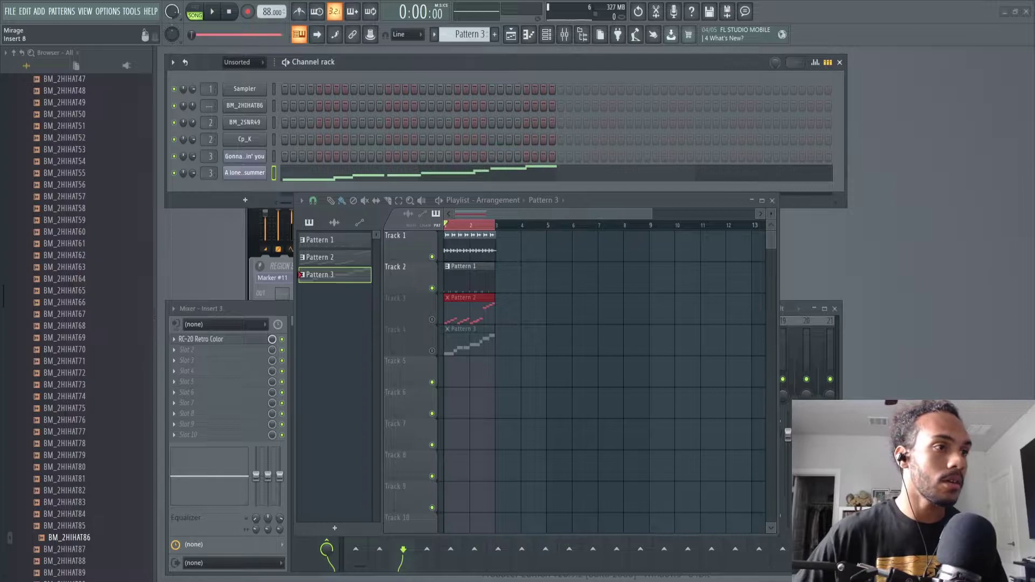
# Step: Load the Man can't serve two masters sample into a new Slicex channel and audition it
pyautogui.moveTo(621, 201); pyautogui.dragTo(591, 217)
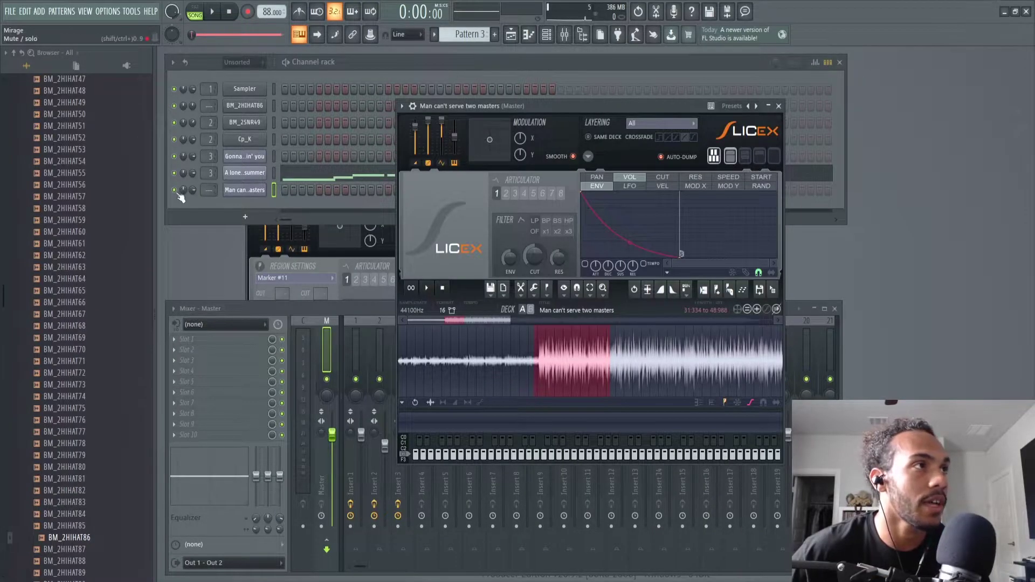
pyautogui.click(174, 190)
pyautogui.click(426, 288)
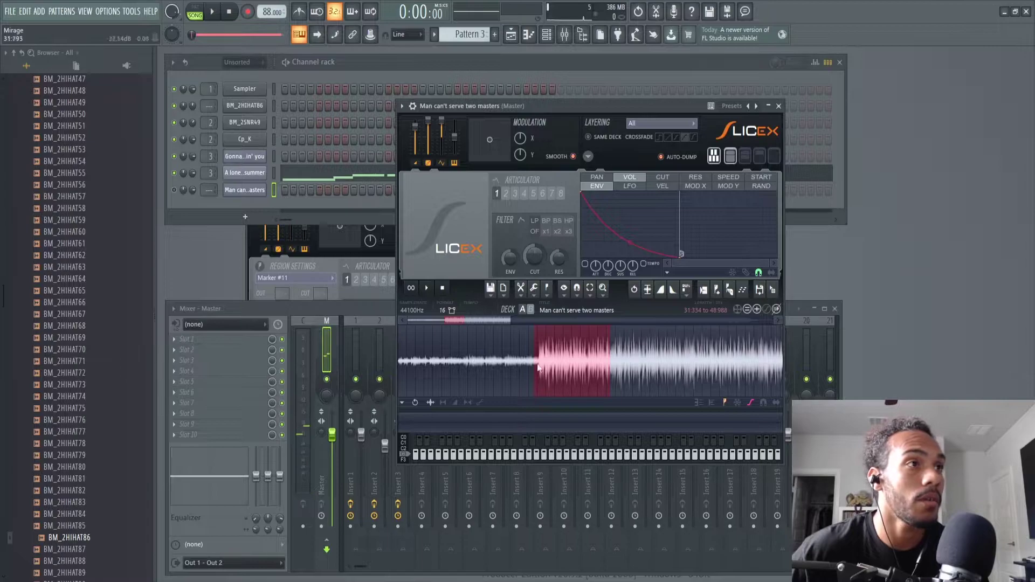
pyautogui.click(173, 190)
pyautogui.click(418, 141)
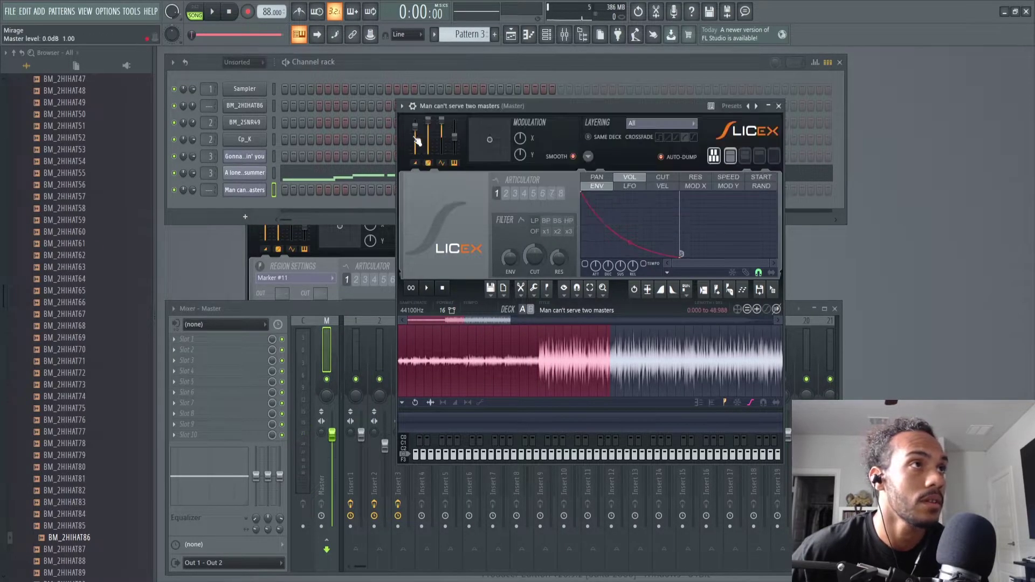
# Step: Add slice markers #1 to #10 along the quiet intro of the Man can't serve two masters waveform
pyautogui.moveTo(507, 328); pyautogui.dragTo(407, 315)
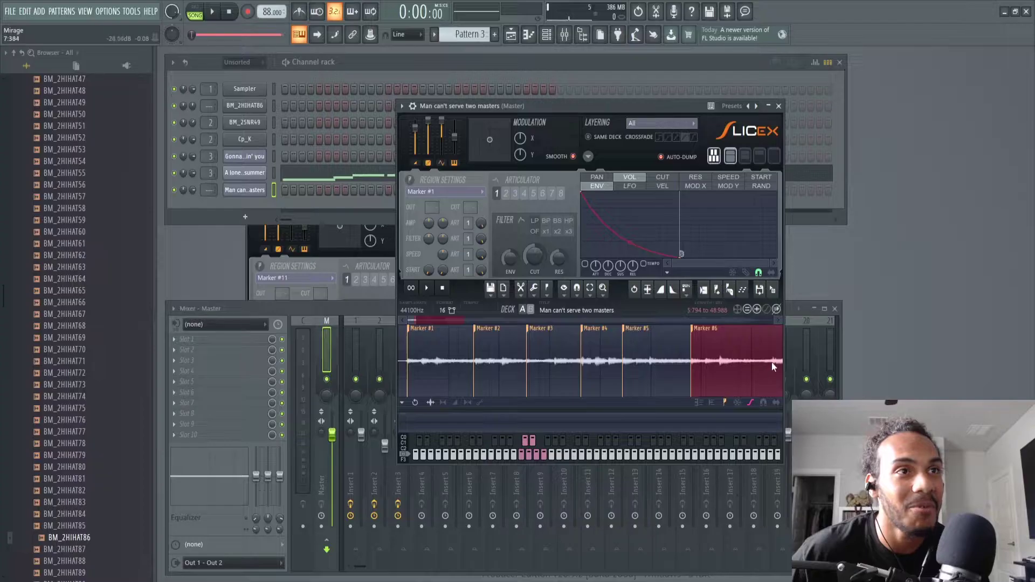
pyautogui.click(779, 321)
pyautogui.click(780, 321)
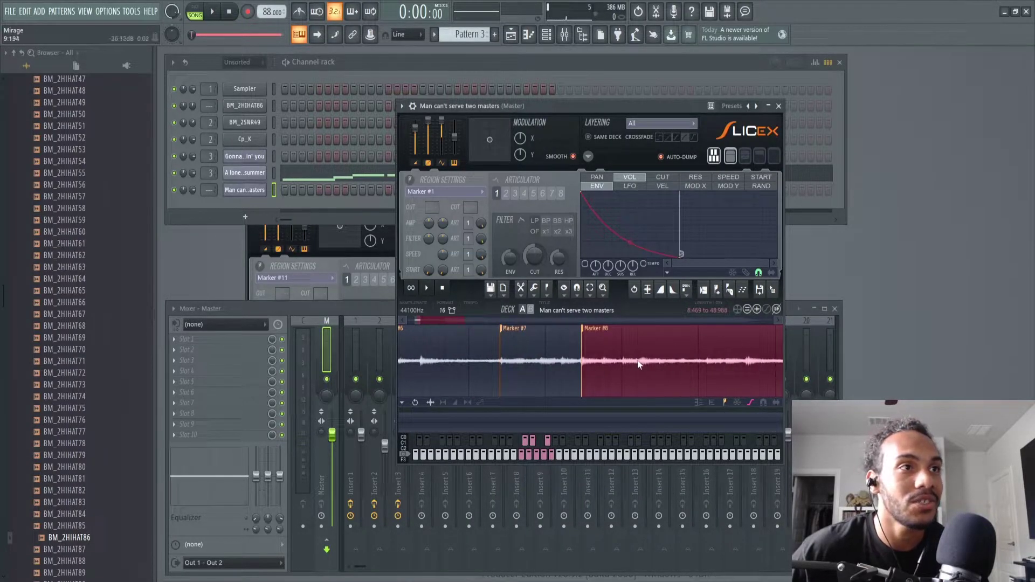
pyautogui.click(708, 362)
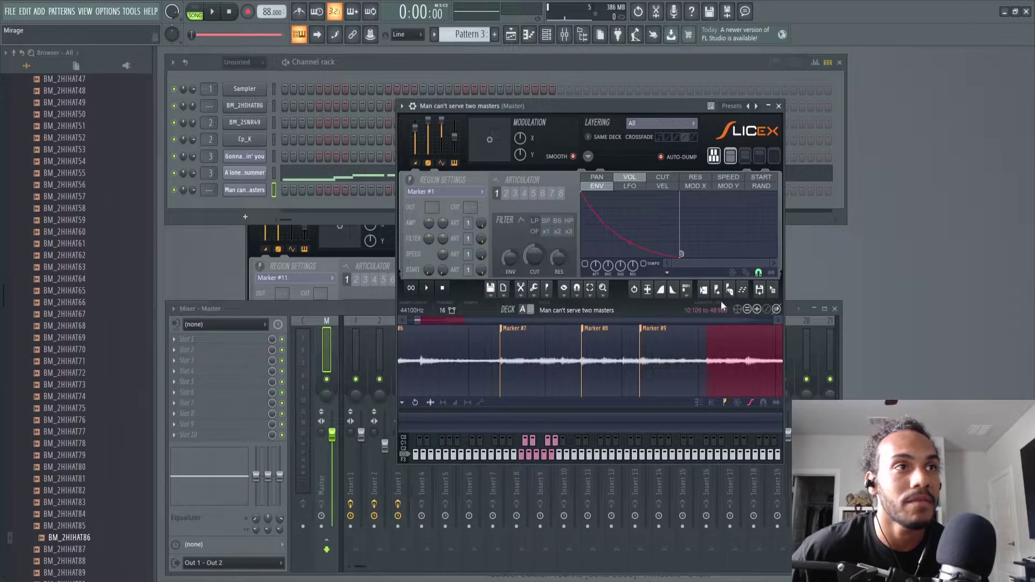
pyautogui.click(778, 322)
pyautogui.scroll(-5, 644, 365)
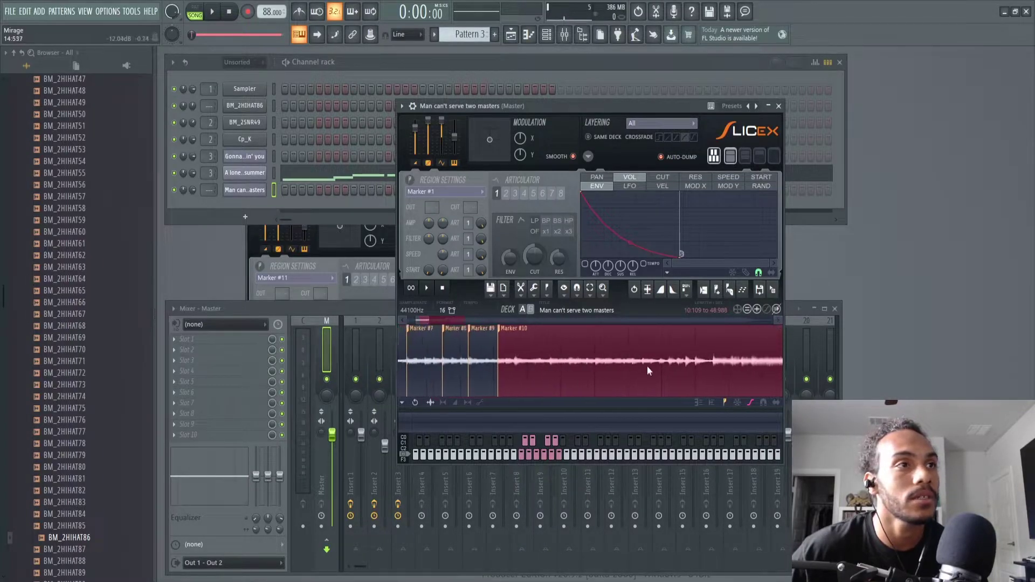
# Step: Add further slice markers on the hits in the louder section of the waveform, past about 32 seconds
pyautogui.scroll(5, 455, 319)
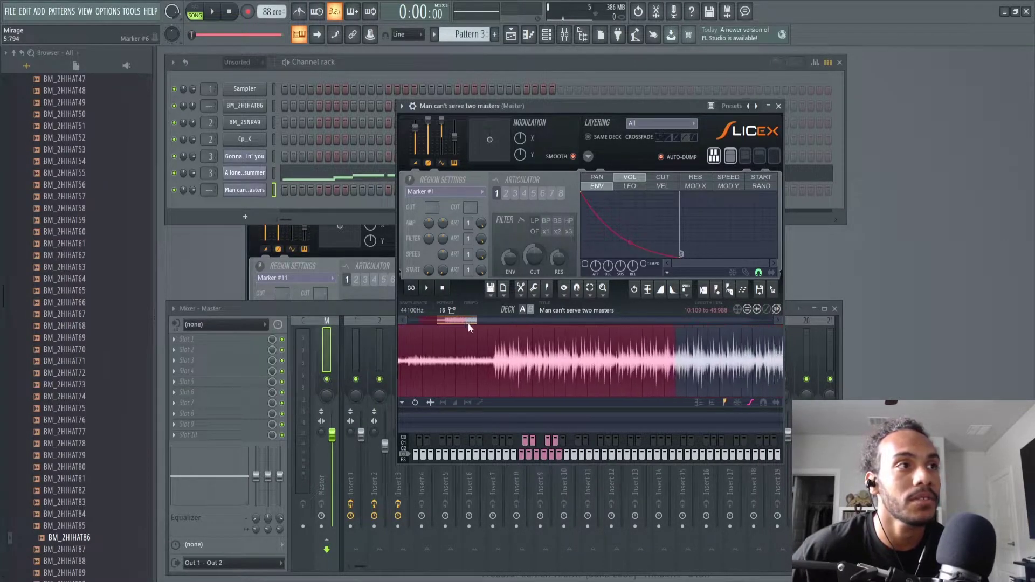
pyautogui.scroll(2, 485, 384)
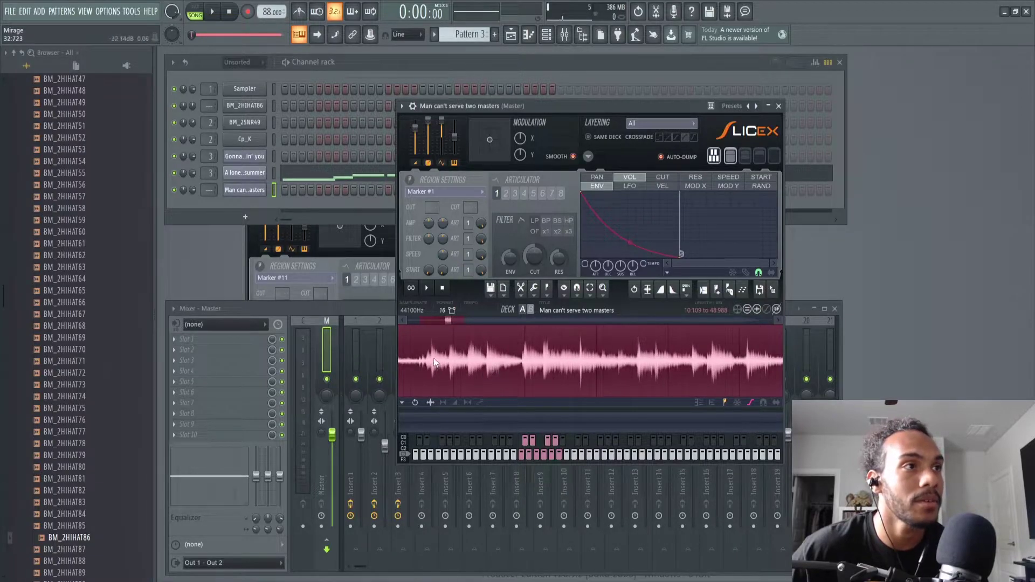
pyautogui.click(628, 353)
pyautogui.click(595, 356)
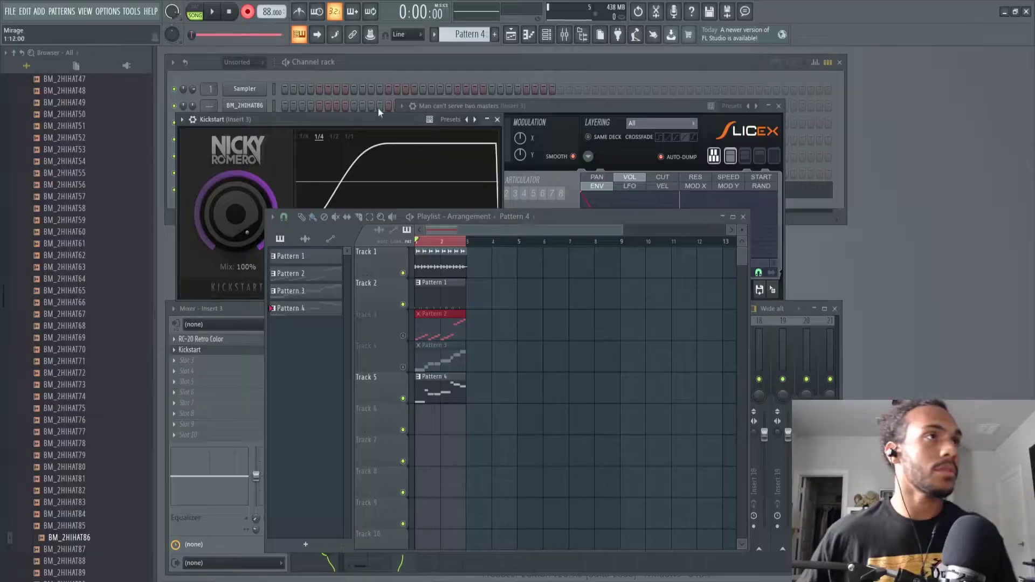
# Step: Play Pattern 4 on its own and choose the second ducking curve for Kickstart on mixer insert 3
pyautogui.moveTo(398, 118); pyautogui.dragTo(549, 54)
pyautogui.press('l')
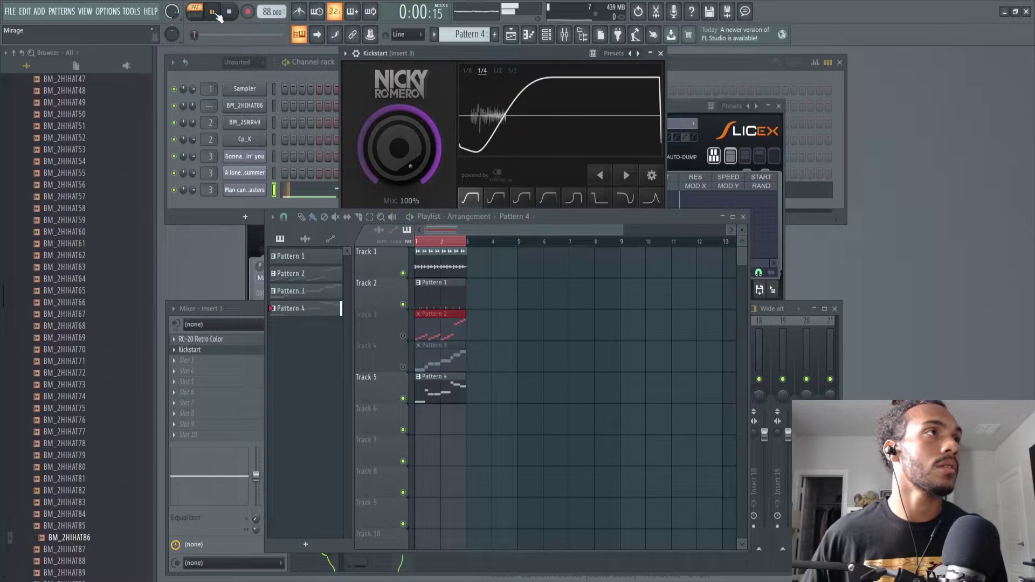
pyautogui.click(744, 218)
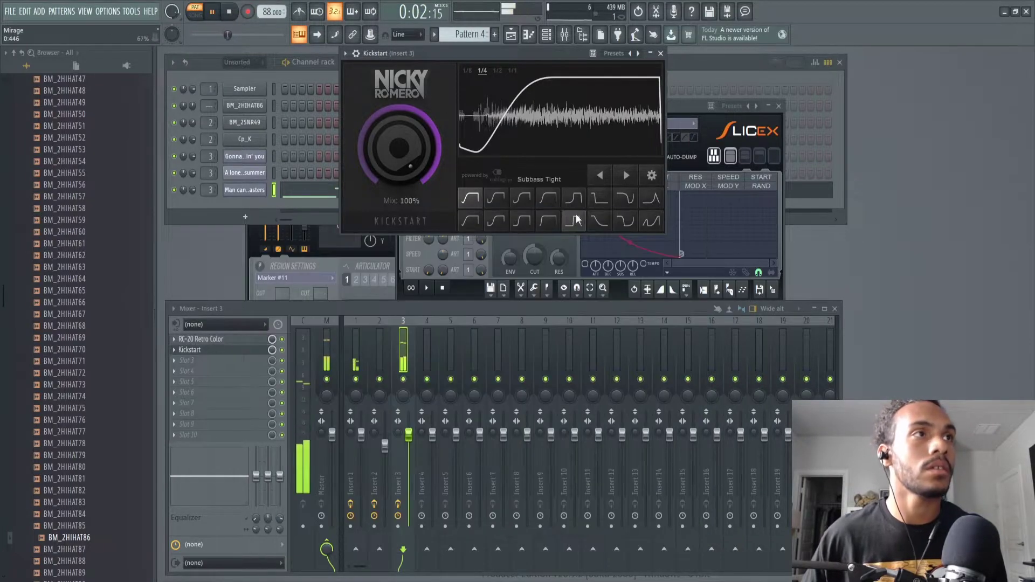
pyautogui.moveTo(546, 54); pyautogui.dragTo(563, 123)
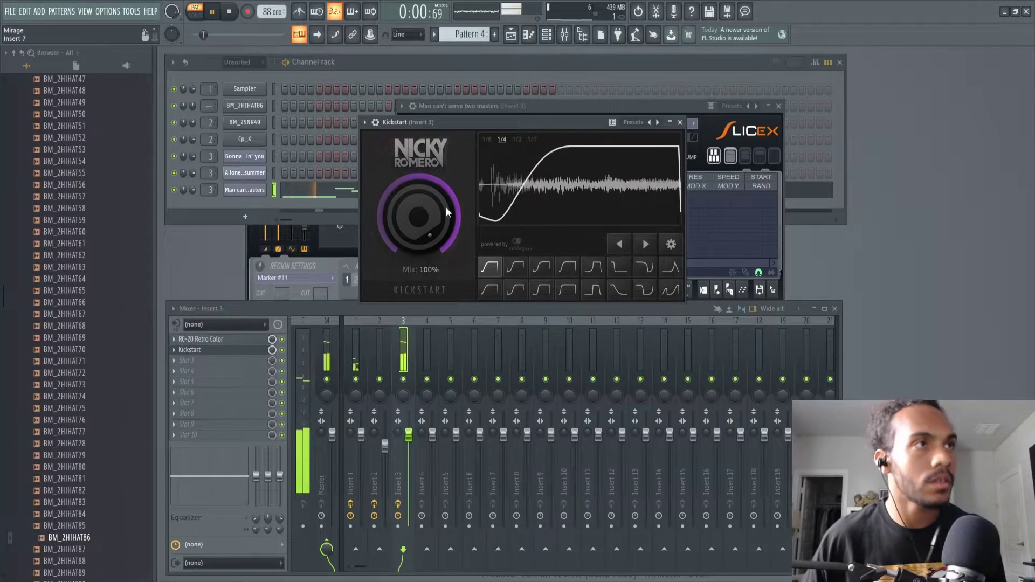
pyautogui.click(515, 267)
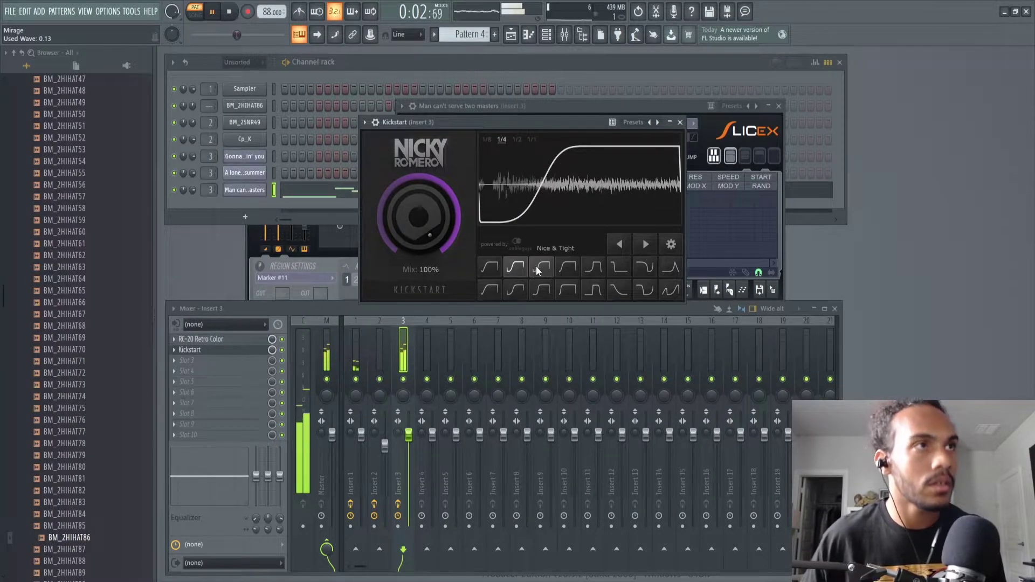
pyautogui.click(527, 106)
# Step: Play in song mode, close the Man can't serve two masters Slicex window and bring back the mixer
pyautogui.click(206, 18)
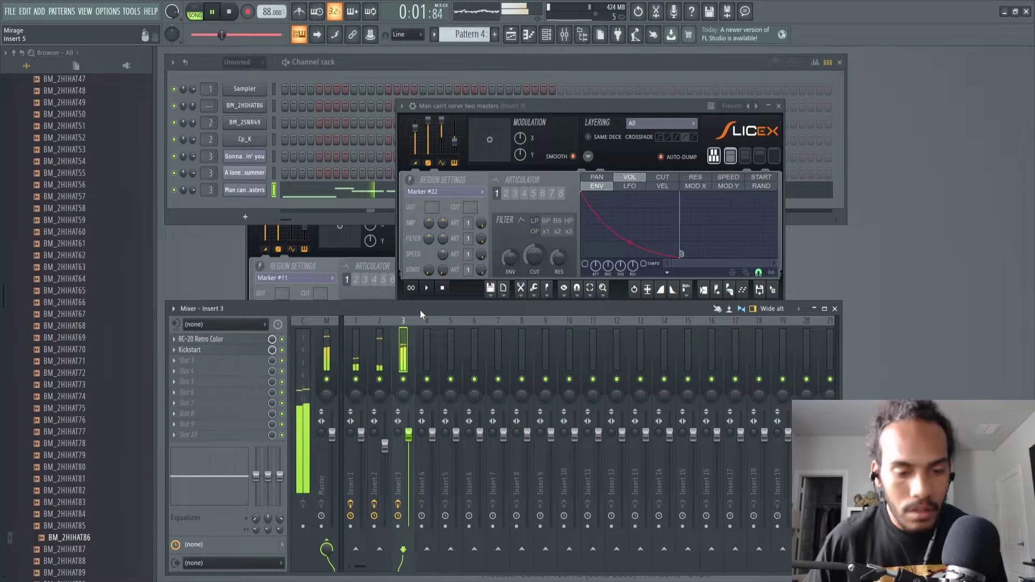
pyautogui.click(835, 309)
pyautogui.click(780, 106)
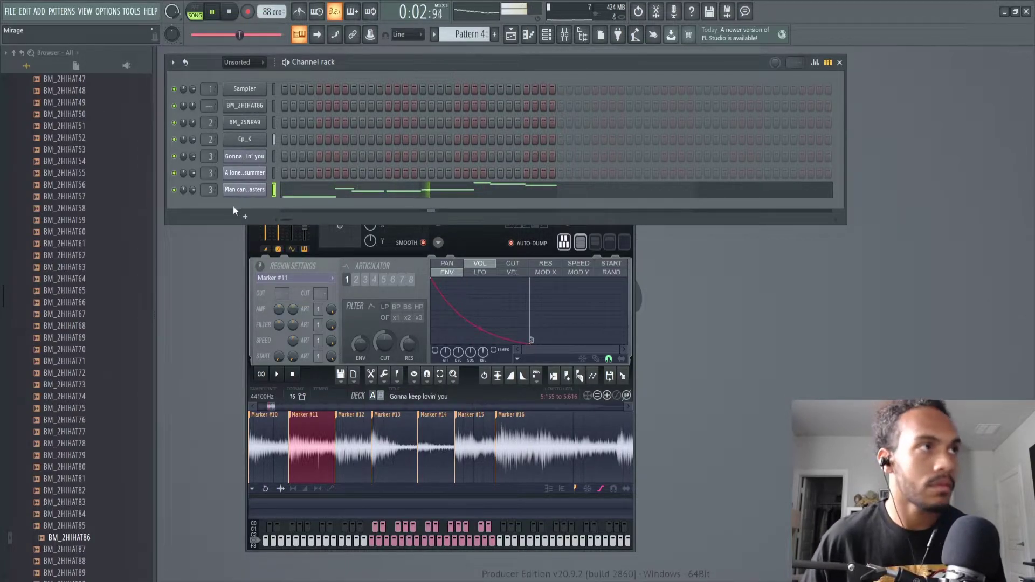
pyautogui.click(563, 37)
pyautogui.click(246, 341)
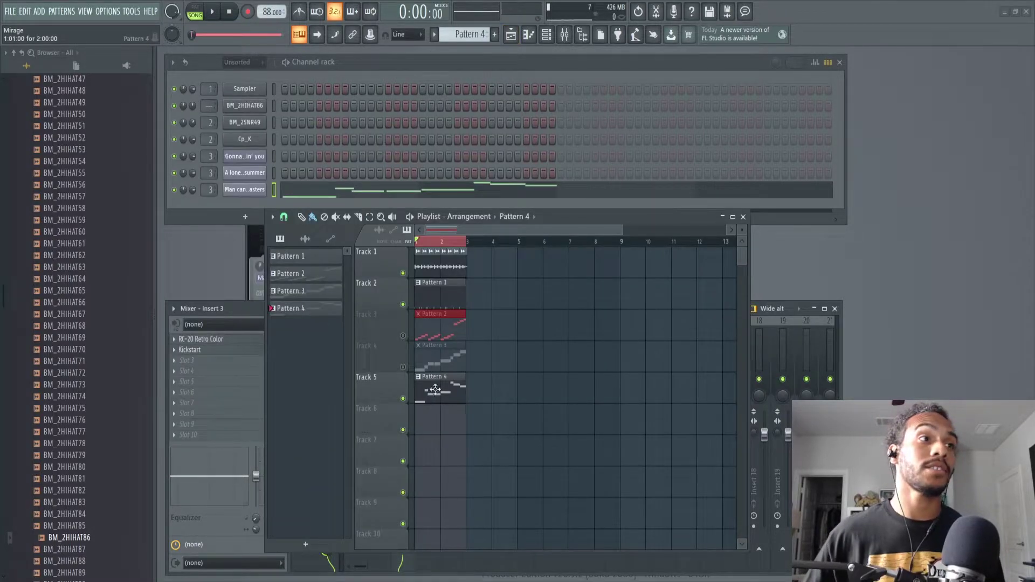
# Step: Stagger four repeats each of Patterns 2, 3 and 4 from bars 1, 9 and 17 in the playlist and play the arrangement
pyautogui.moveTo(436, 389); pyautogui.dragTo(643, 389)
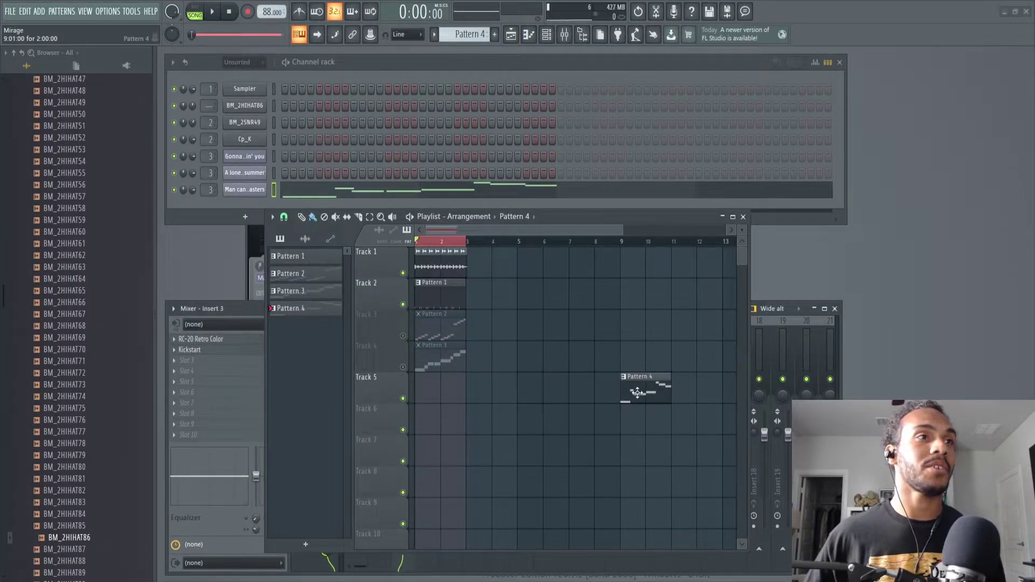
pyautogui.moveTo(430, 353); pyautogui.dragTo(560, 353)
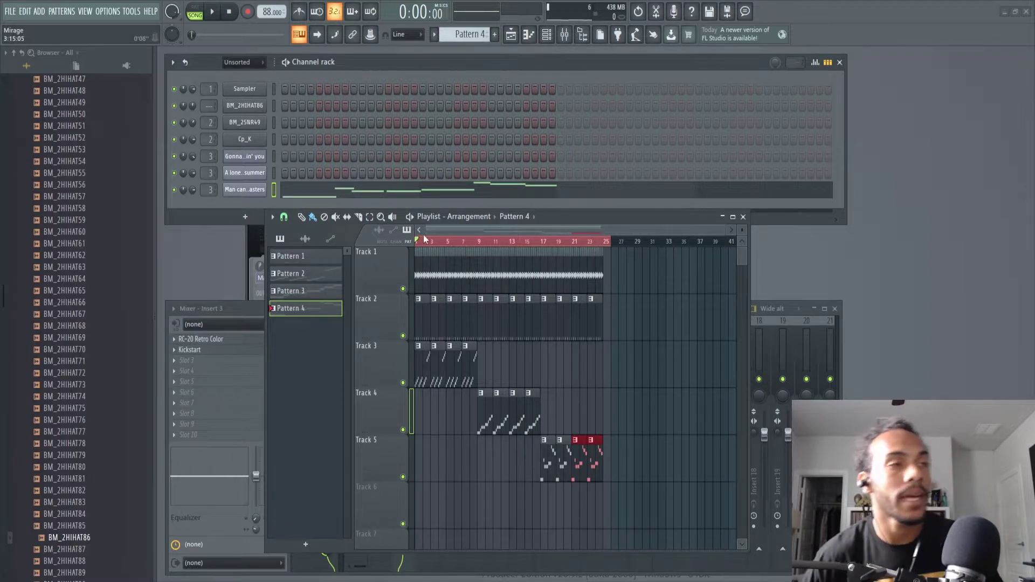
pyautogui.press('space')
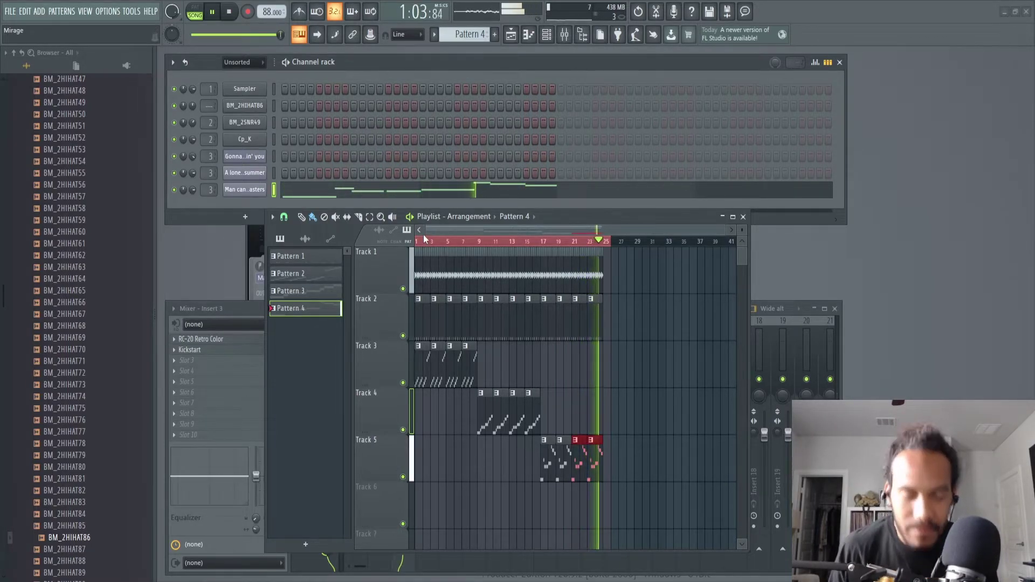
pyautogui.press('space')
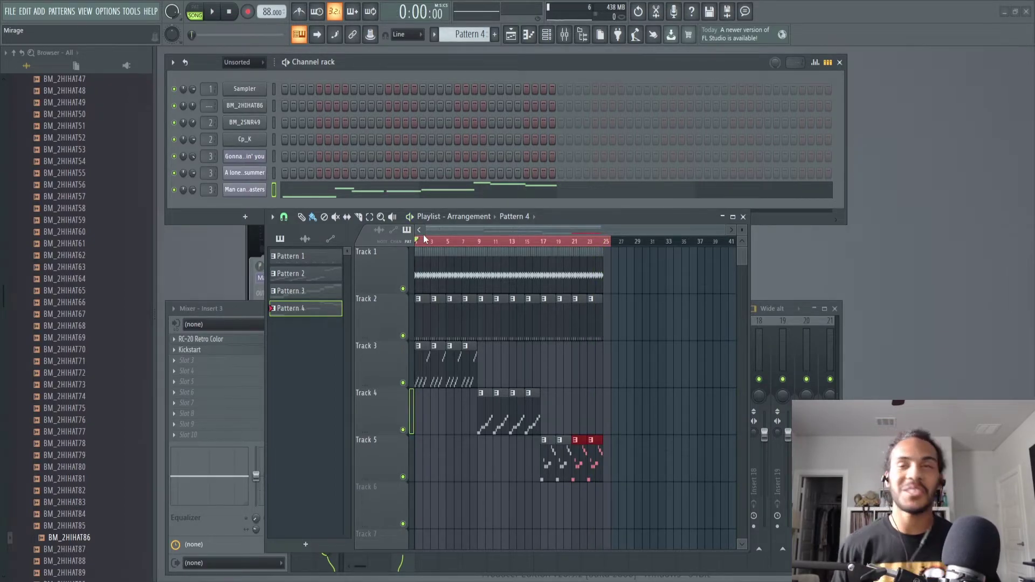